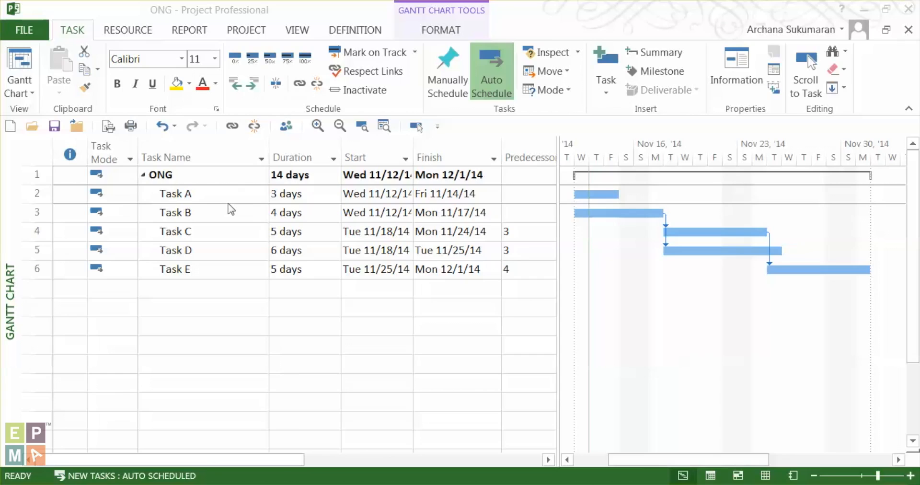
Open the Resource Sheet and examine each resource's type and the maximum units of the five work resources
{"action": "left_click", "coordinate": [111, 29]}
{"action": "left_click", "coordinate": [114, 31]}
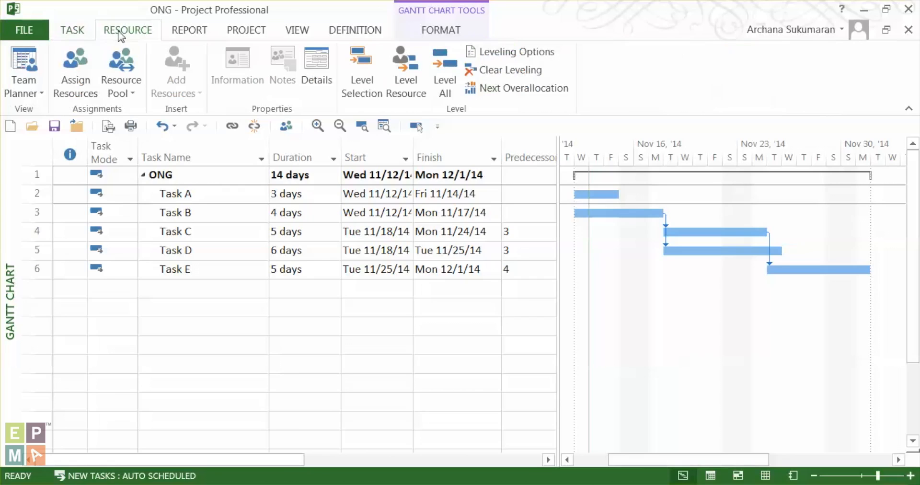
{"action": "left_click", "coordinate": [42, 94]}
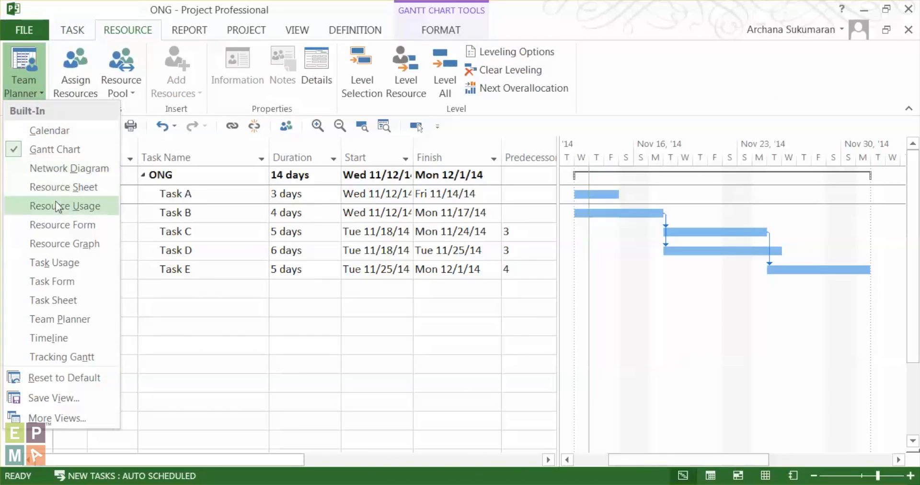
{"action": "left_click", "coordinate": [59, 191]}
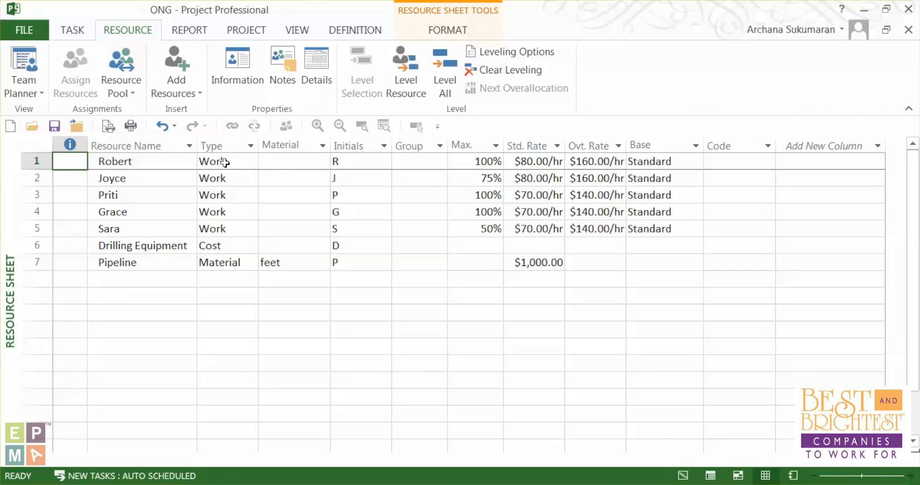
{"action": "left_click_drag", "start_coordinate": [221, 162], "coordinate": [226, 228]}
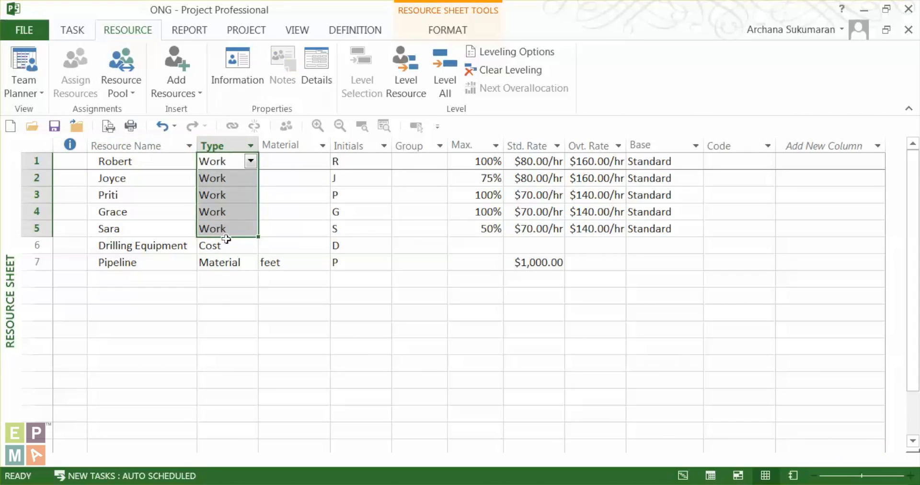
{"action": "left_click", "coordinate": [226, 244]}
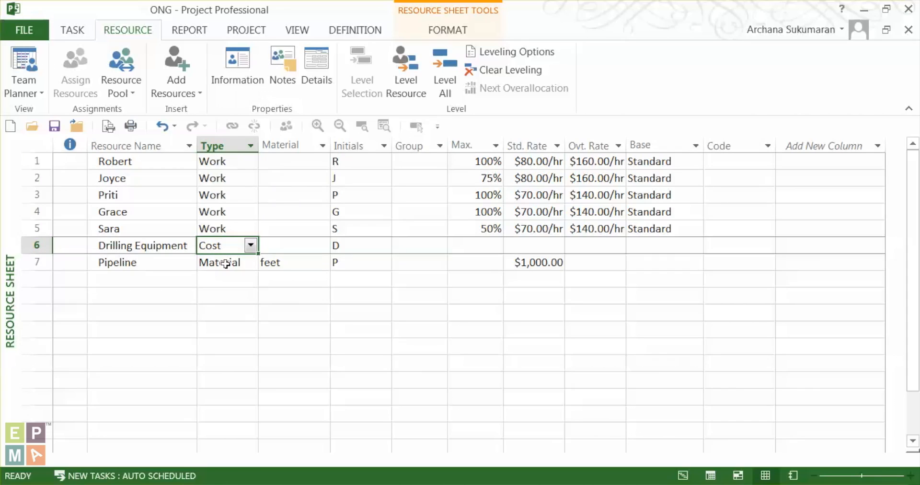
{"action": "left_click", "coordinate": [226, 262]}
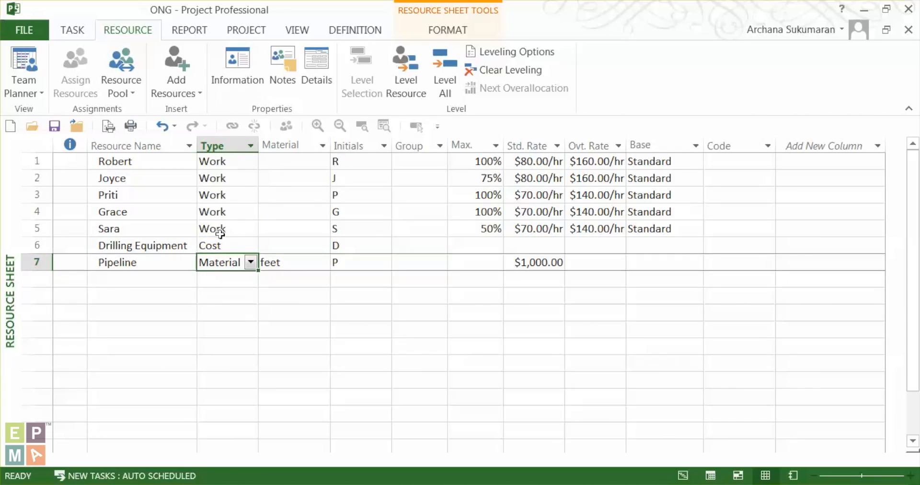
{"action": "left_click", "coordinate": [160, 166]}
{"action": "left_click_drag", "start_coordinate": [160, 168], "coordinate": [498, 230]}
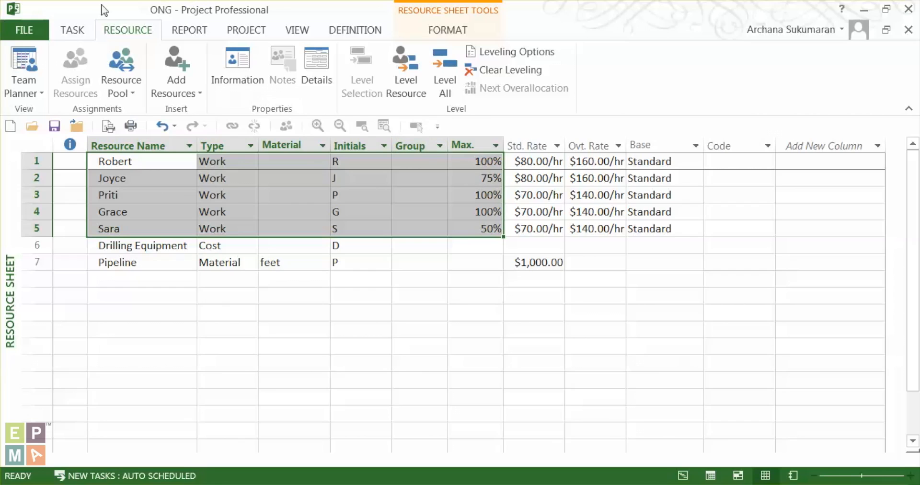
Return to the Gantt Chart view and widen the task table to reveal the Resource Names column
{"action": "left_click", "coordinate": [64, 33]}
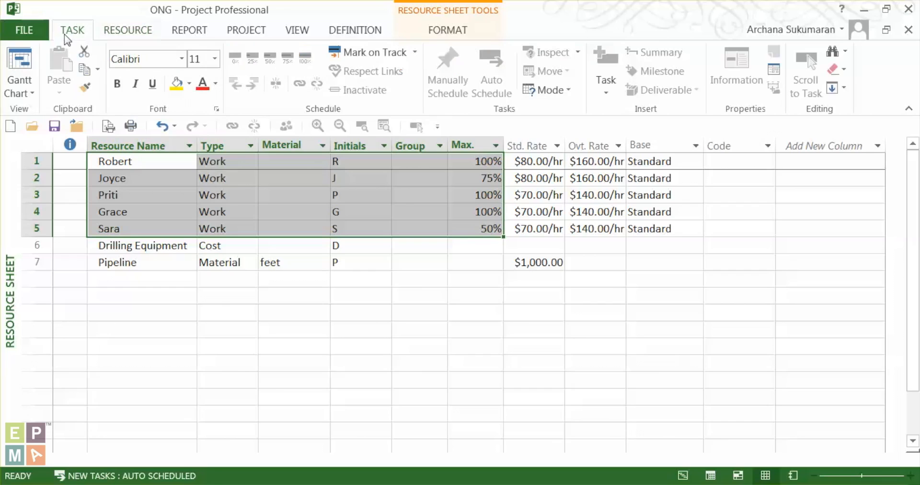
{"action": "left_click", "coordinate": [25, 75]}
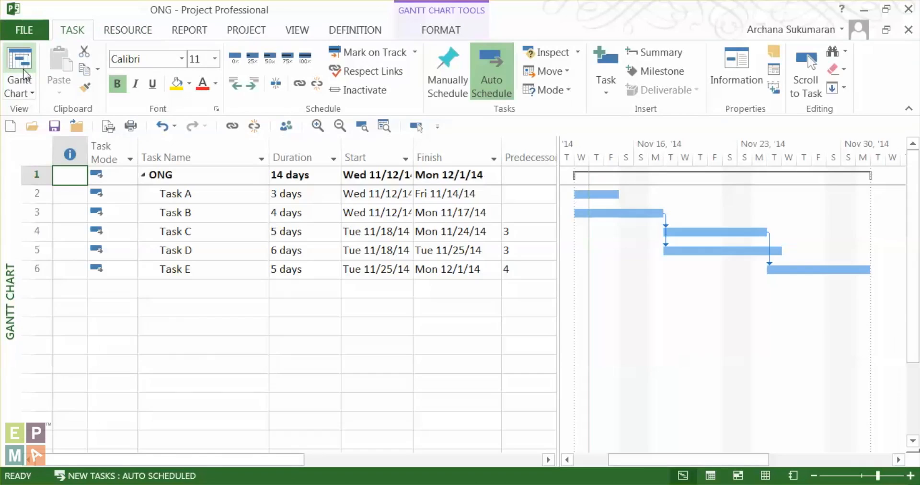
{"action": "left_click", "coordinate": [553, 241]}
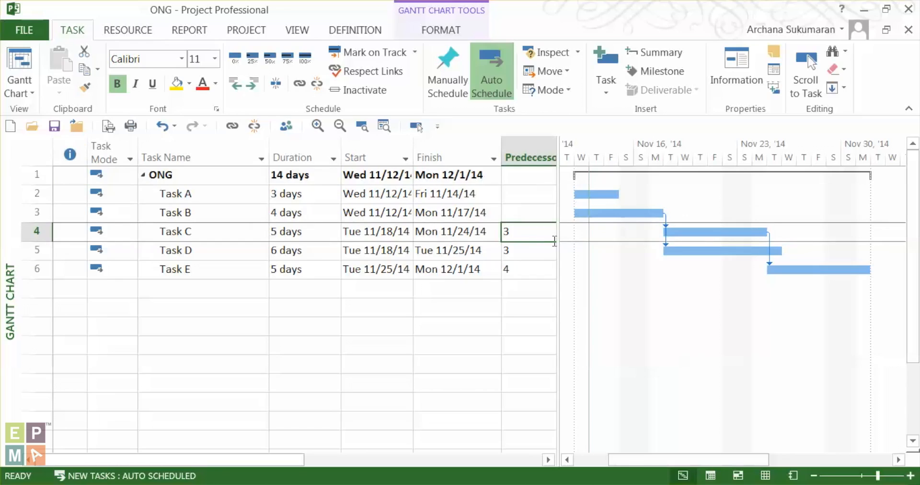
{"action": "left_click_drag", "start_coordinate": [553, 241], "coordinate": [738, 201]}
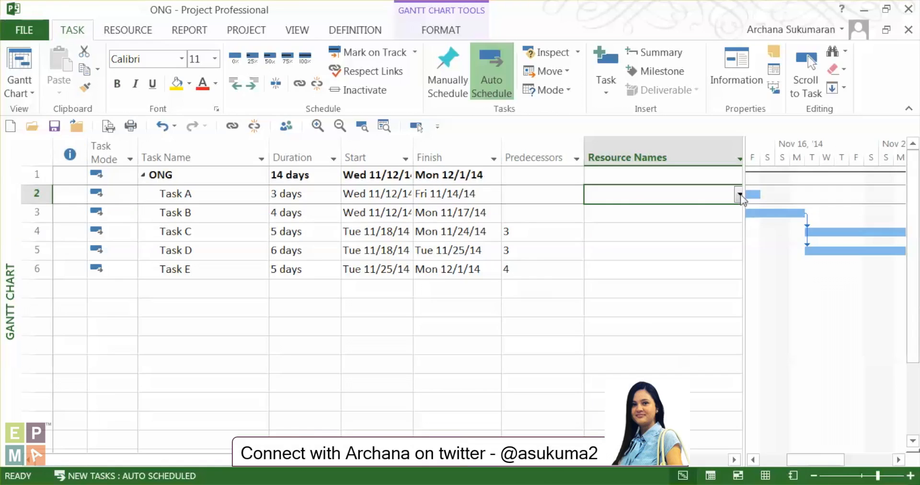
Assign the work resources with IDs 4 and 2 to Task A in the Resource Names column
{"action": "left_click", "coordinate": [740, 194]}
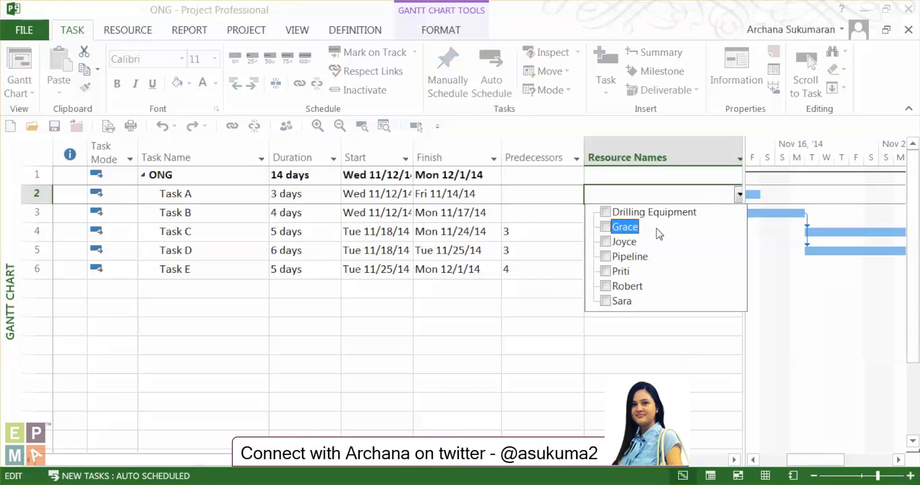
{"action": "left_click", "coordinate": [604, 227]}
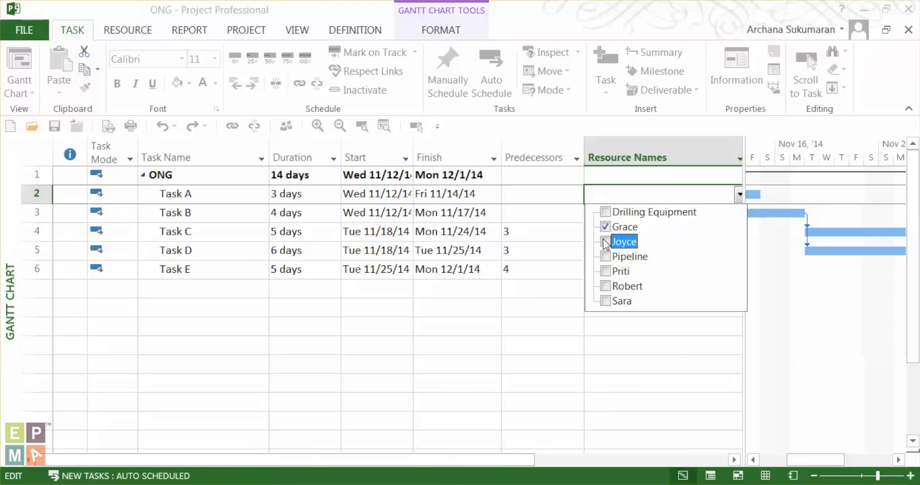
{"action": "left_click", "coordinate": [604, 242]}
{"action": "left_click", "coordinate": [543, 319]}
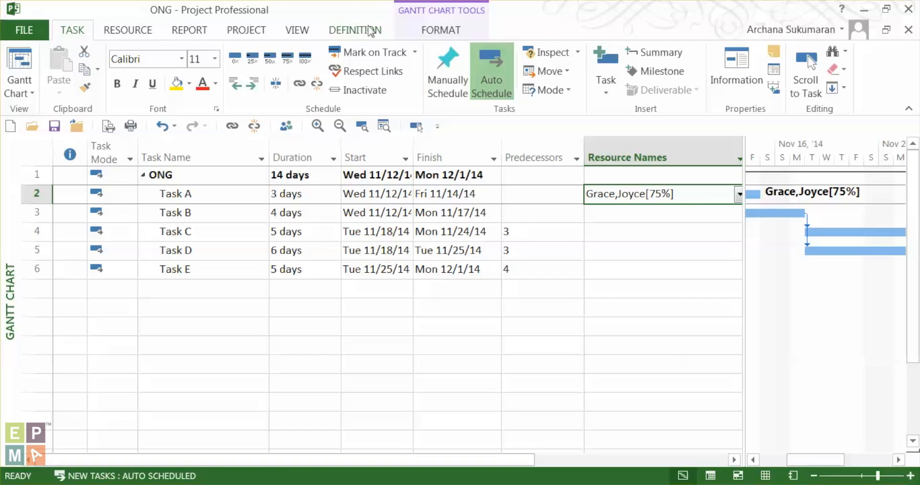
Show the Task Form details for Task A with Resources & Predecessors, and check the assigned resources' work hours
{"action": "left_click", "coordinate": [303, 32]}
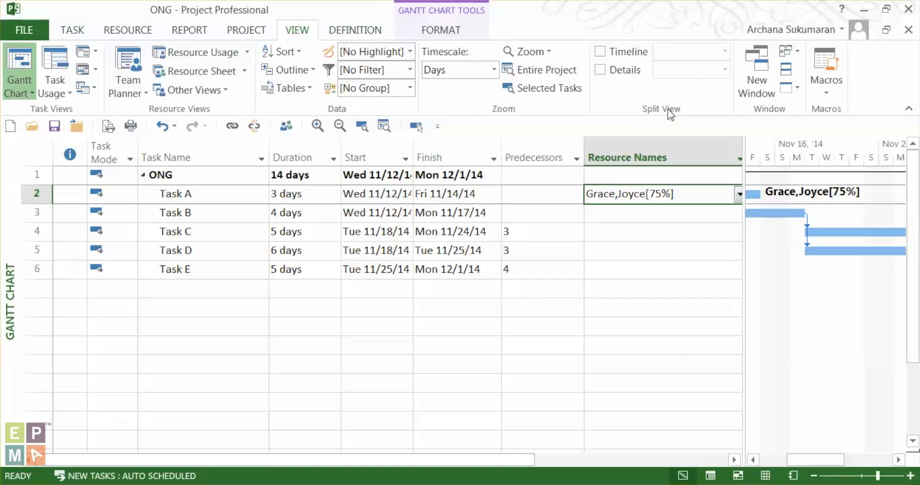
{"action": "left_click", "coordinate": [599, 70]}
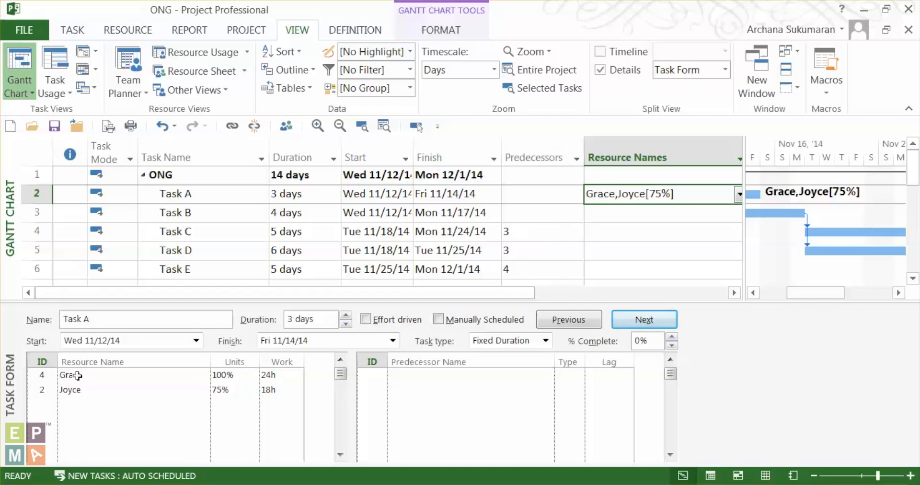
{"action": "left_click", "coordinate": [77, 375]}
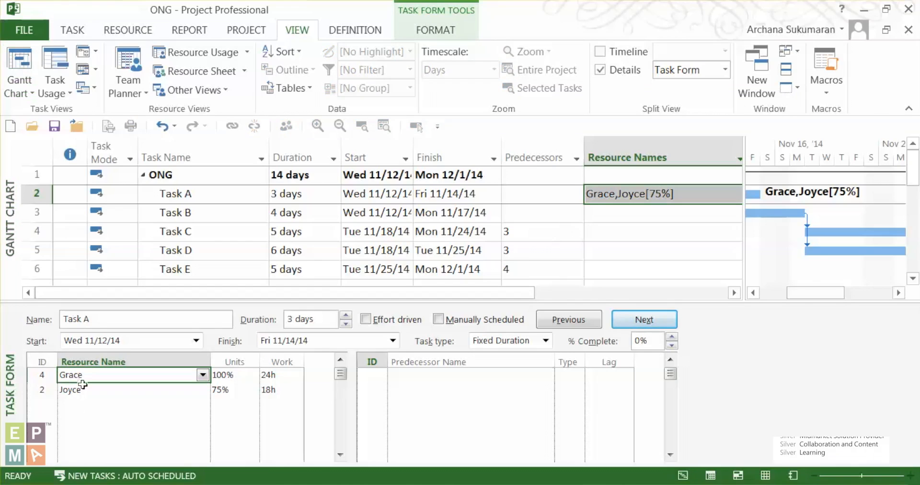
{"action": "left_click", "coordinate": [282, 377]}
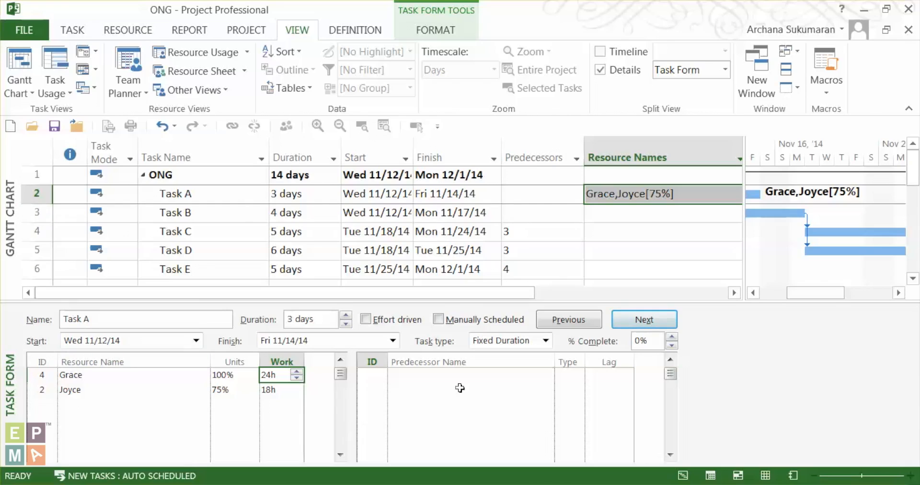
{"action": "right_click", "coordinate": [715, 411]}
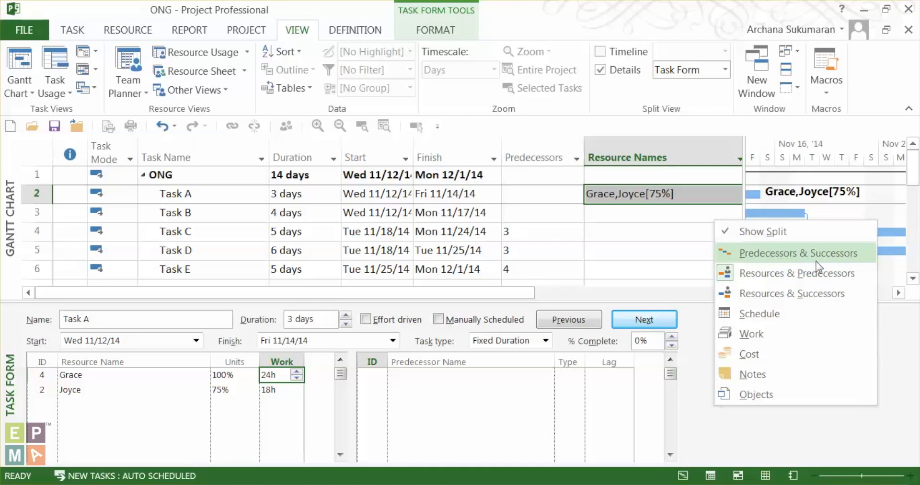
{"action": "left_click", "coordinate": [787, 271]}
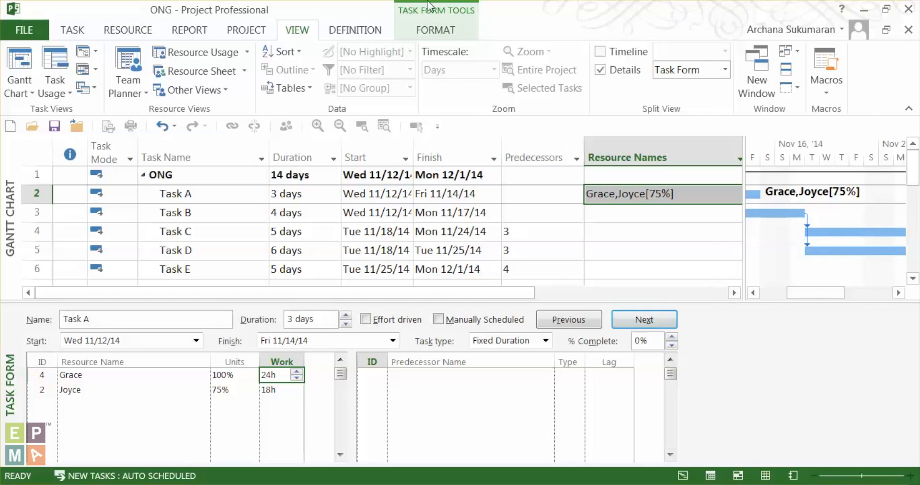
{"action": "left_click", "coordinate": [597, 217]}
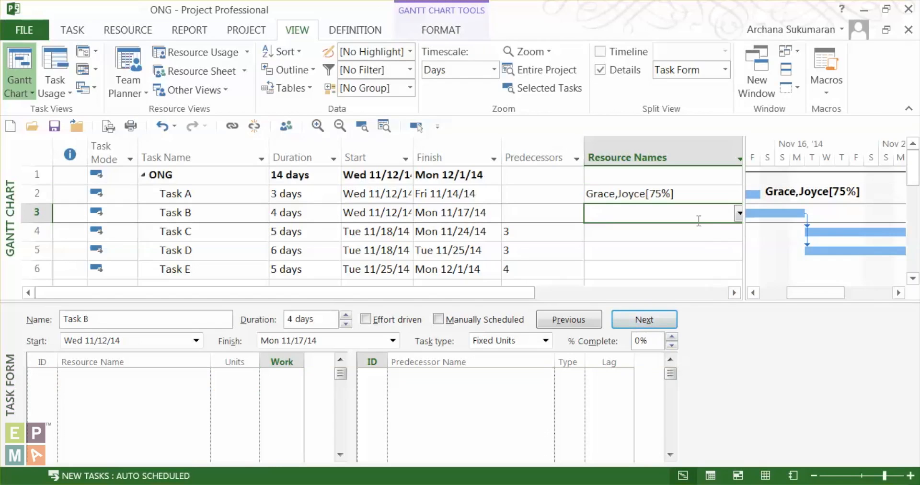
{"action": "left_click", "coordinate": [741, 214]}
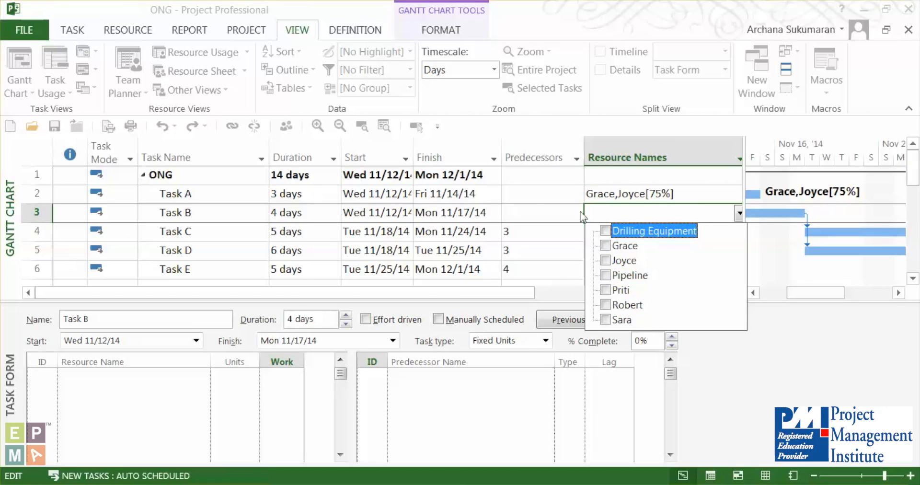
{"action": "left_click", "coordinate": [542, 209]}
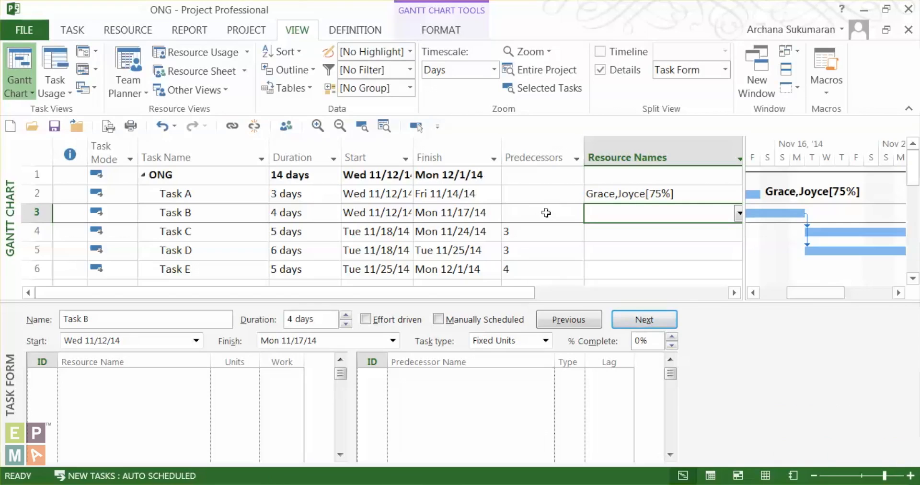
In Assign Resources for Task B, filter by Resources - Cost without the availability restriction and assign Drilling Equipment
{"action": "right_click", "coordinate": [546, 212]}
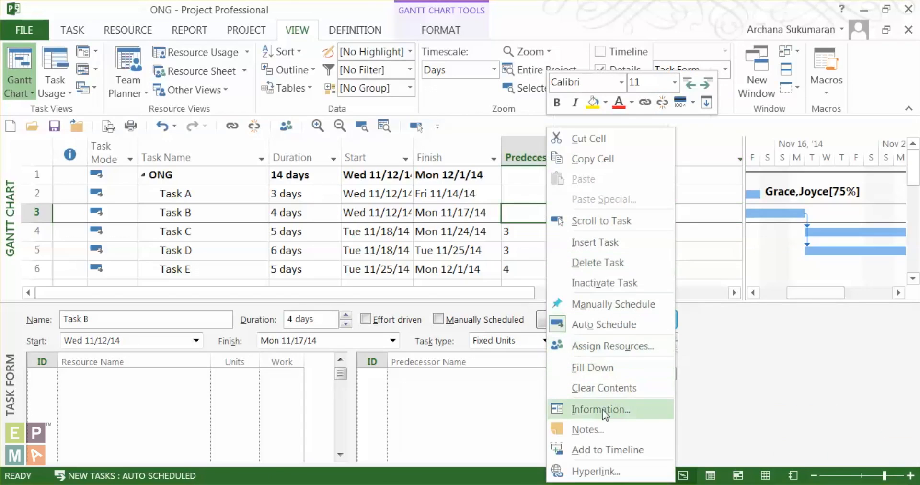
{"action": "left_click", "coordinate": [610, 346]}
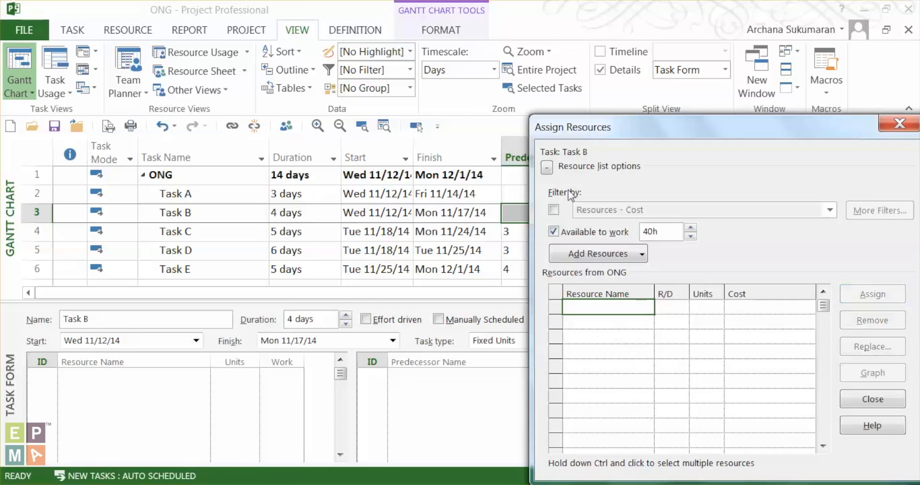
{"action": "left_click_drag", "start_coordinate": [614, 137], "coordinate": [425, 76]}
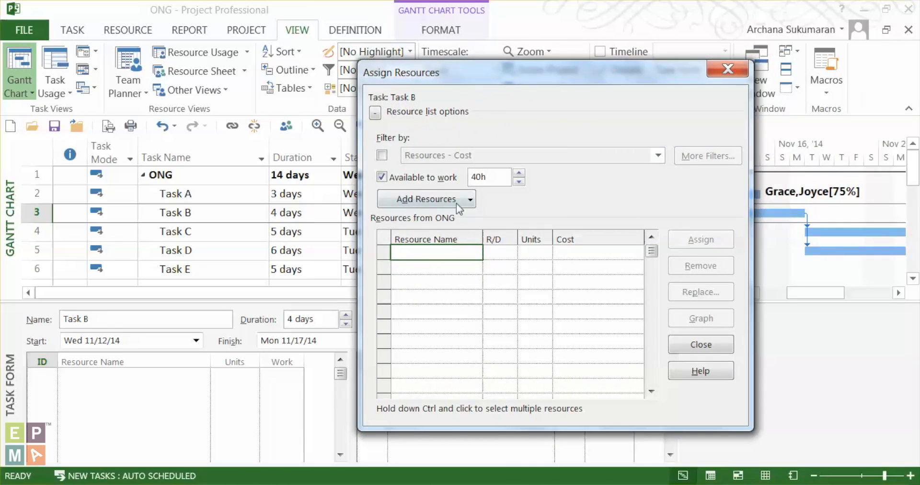
{"action": "left_click", "coordinate": [382, 155]}
{"action": "left_click", "coordinate": [382, 176]}
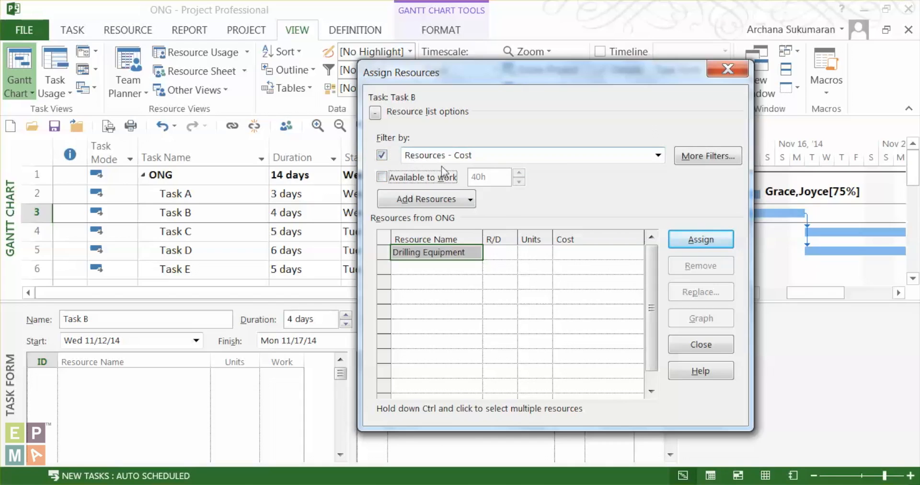
{"action": "left_click", "coordinate": [485, 160]}
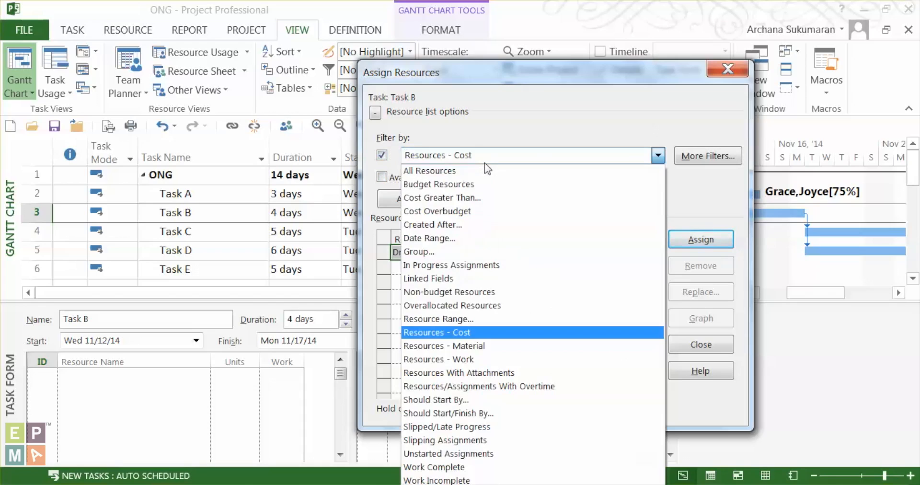
{"action": "left_click", "coordinate": [464, 332]}
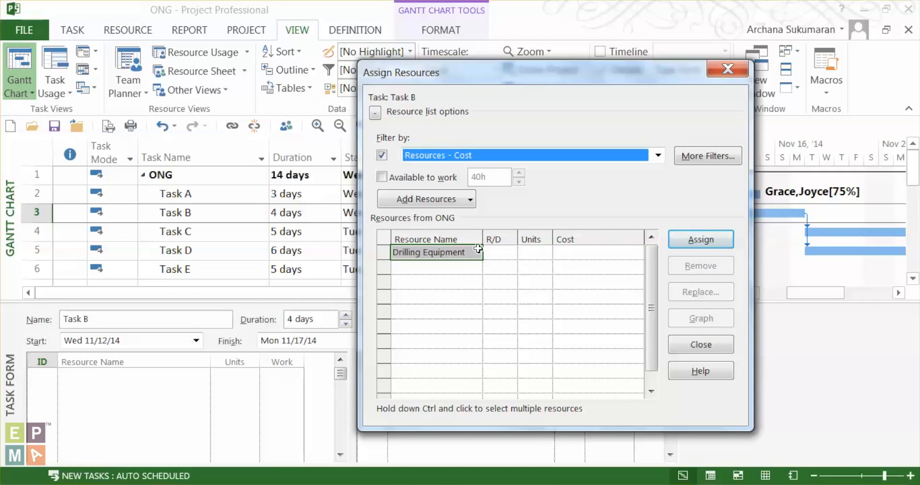
{"action": "left_click", "coordinate": [693, 242]}
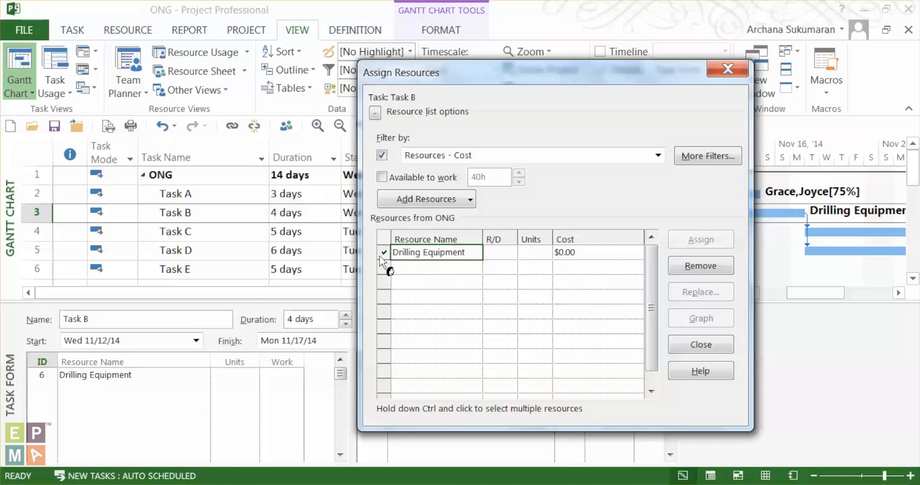
Filter the resource list by Resources - Material and assign Pipeline to Task B
{"action": "left_click", "coordinate": [467, 158]}
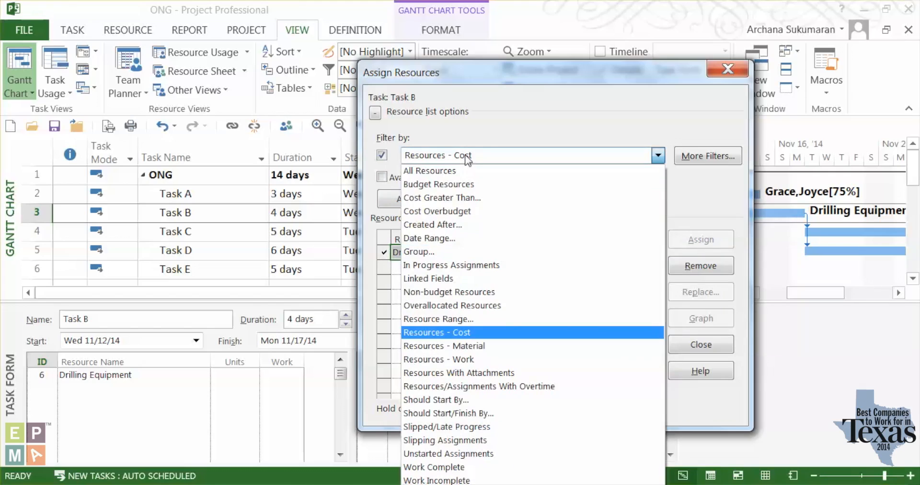
{"action": "left_click", "coordinate": [433, 349]}
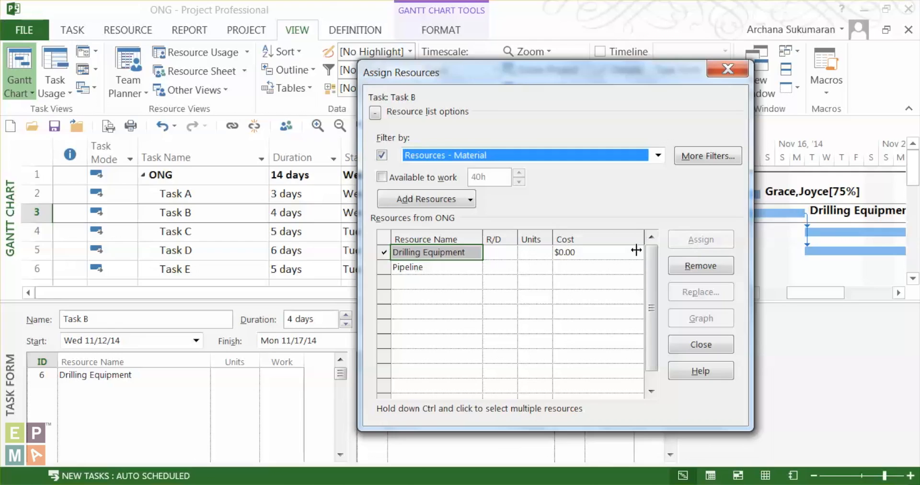
{"action": "left_click", "coordinate": [450, 268]}
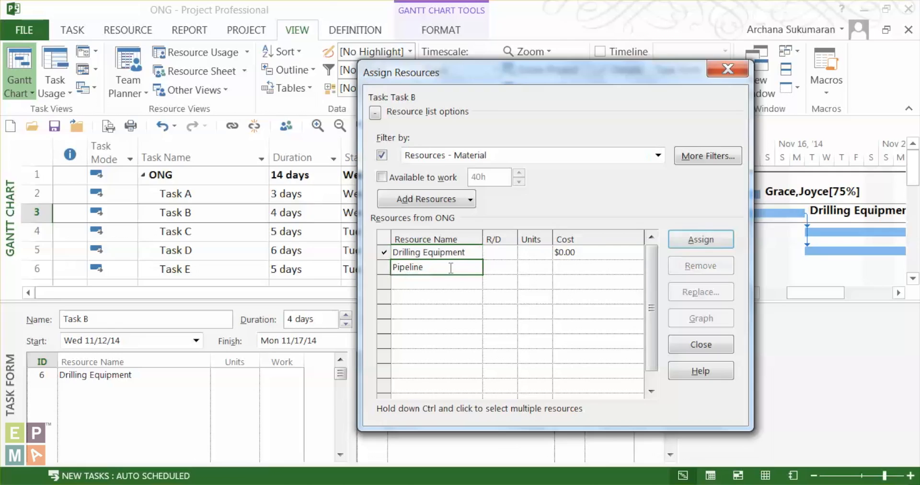
{"action": "left_click", "coordinate": [679, 247]}
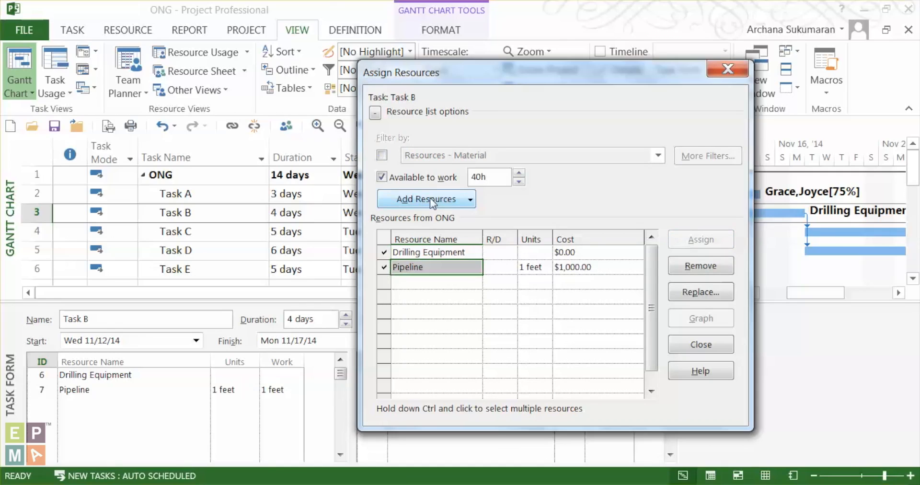
Limit the resource list for Task B to resources with 30h available to work
{"action": "left_click", "coordinate": [477, 176]}
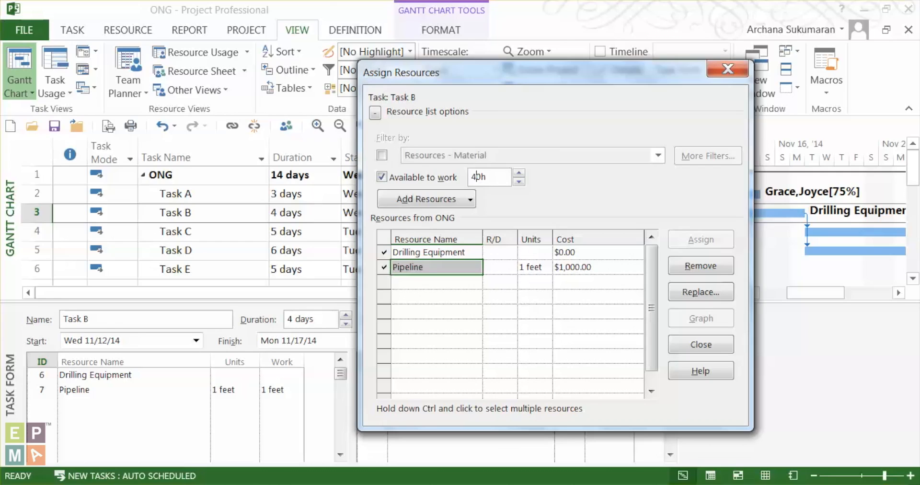
{"action": "key", "text": "BackSpace"}
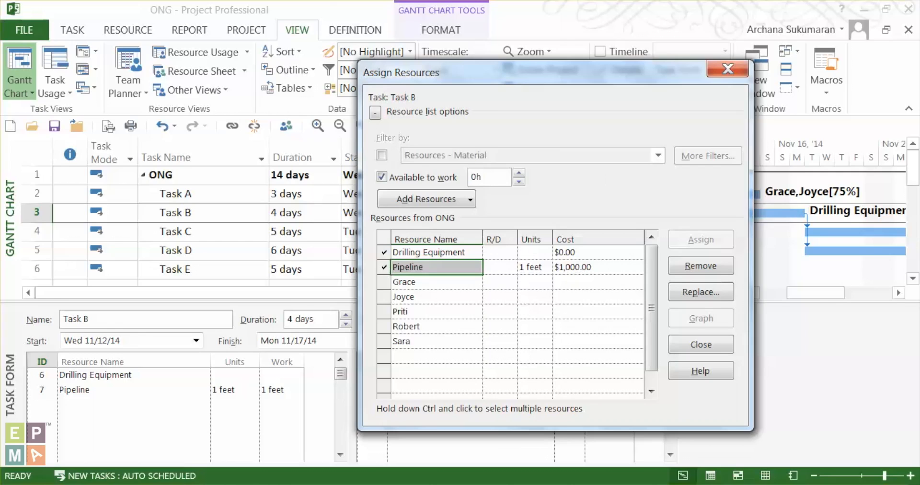
{"action": "type", "text": "3"}
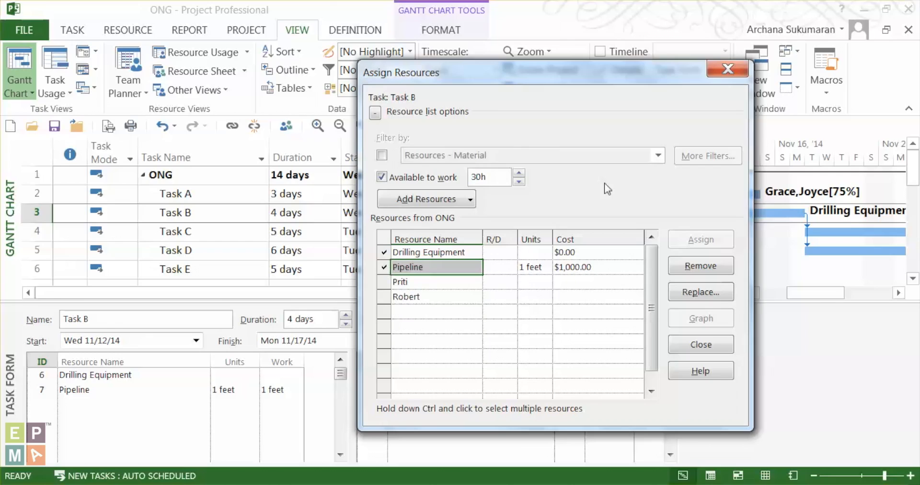
Assign the available work resource with ID 1 to Task B, close Assign Resources and select that resource in the Task Form
{"action": "left_click", "coordinate": [439, 296]}
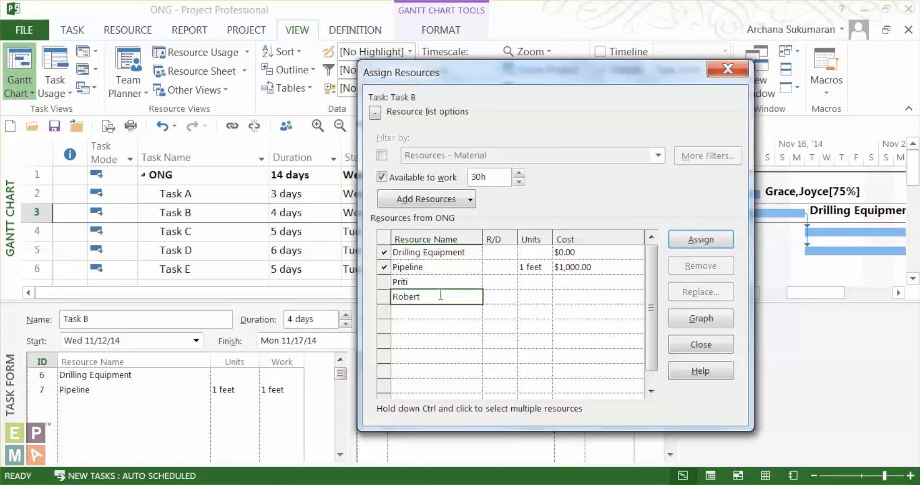
{"action": "left_click", "coordinate": [704, 239]}
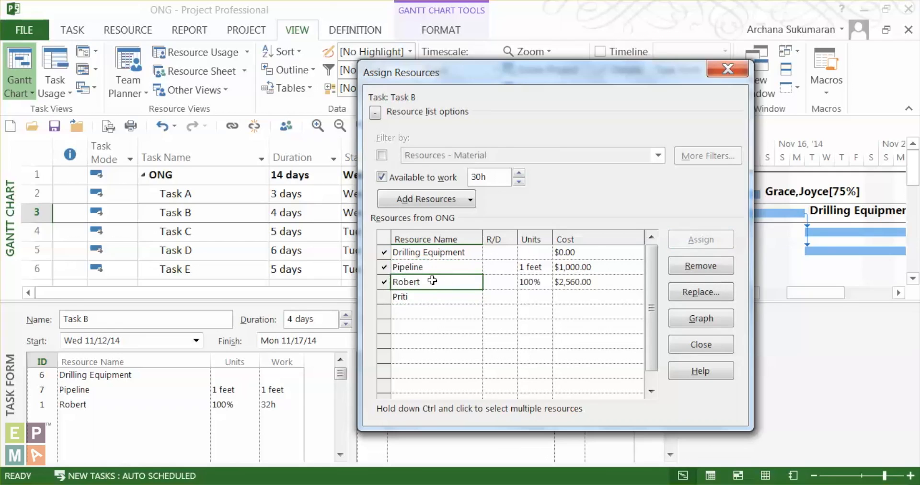
{"action": "left_click", "coordinate": [691, 351]}
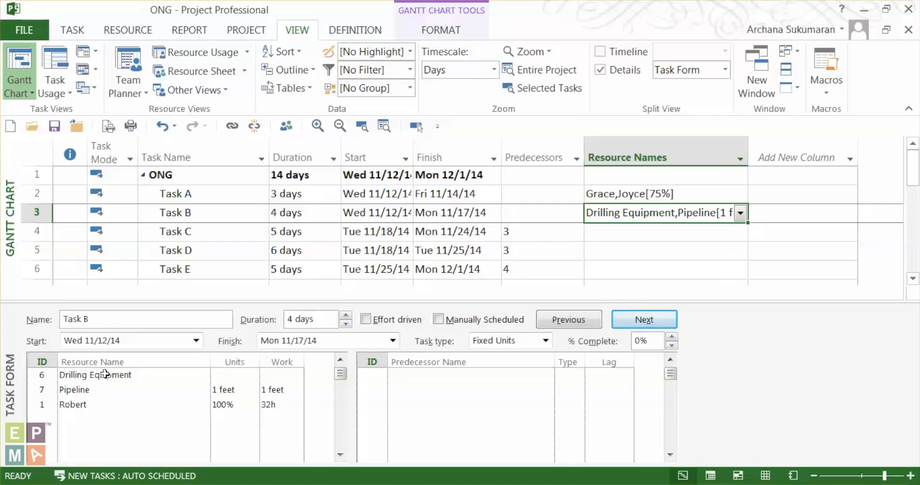
{"action": "left_click", "coordinate": [81, 407]}
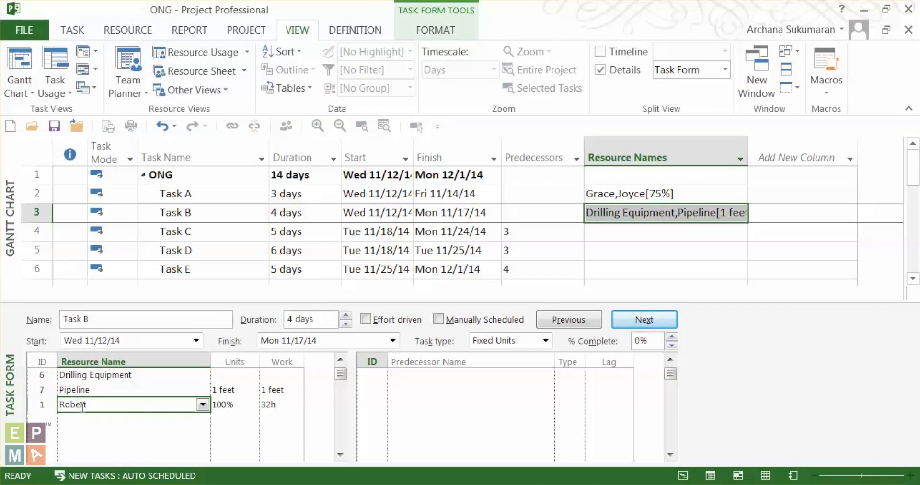